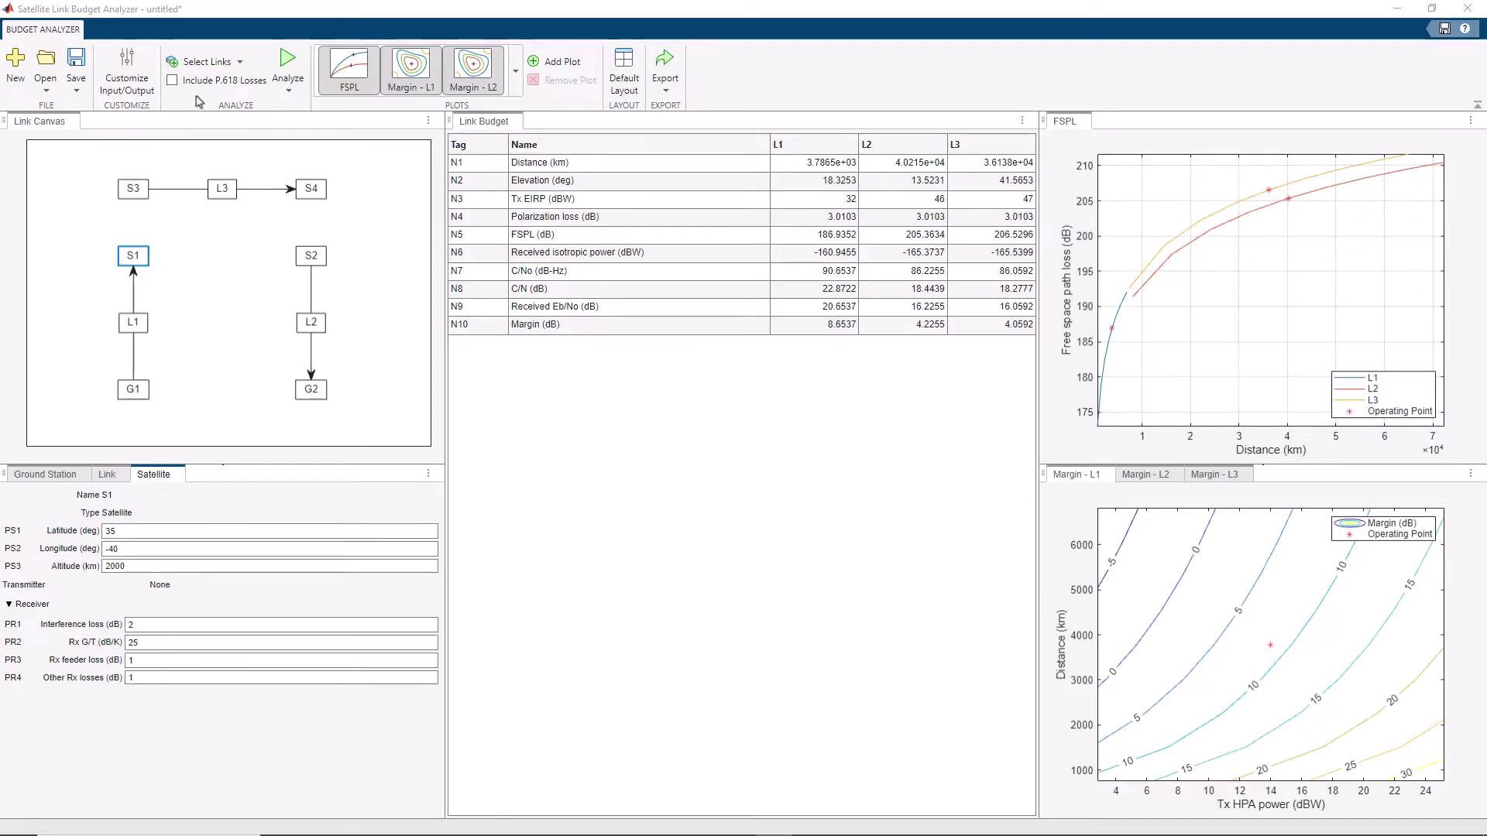
- Include P.618 rain and atmospheric losses, then export the link budget as a script and run it
left_click(173, 81)
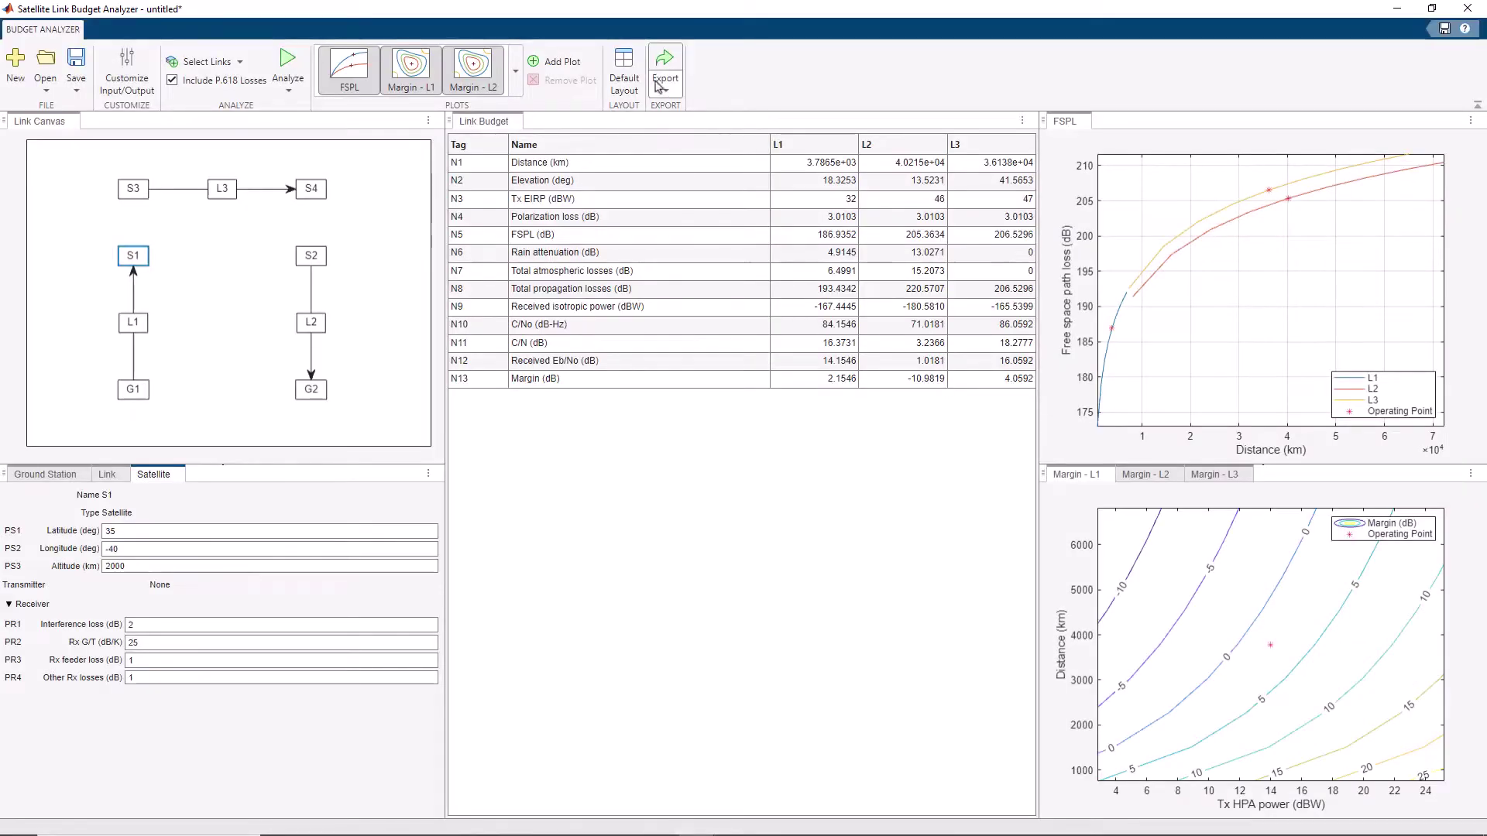
left_click(664, 77)
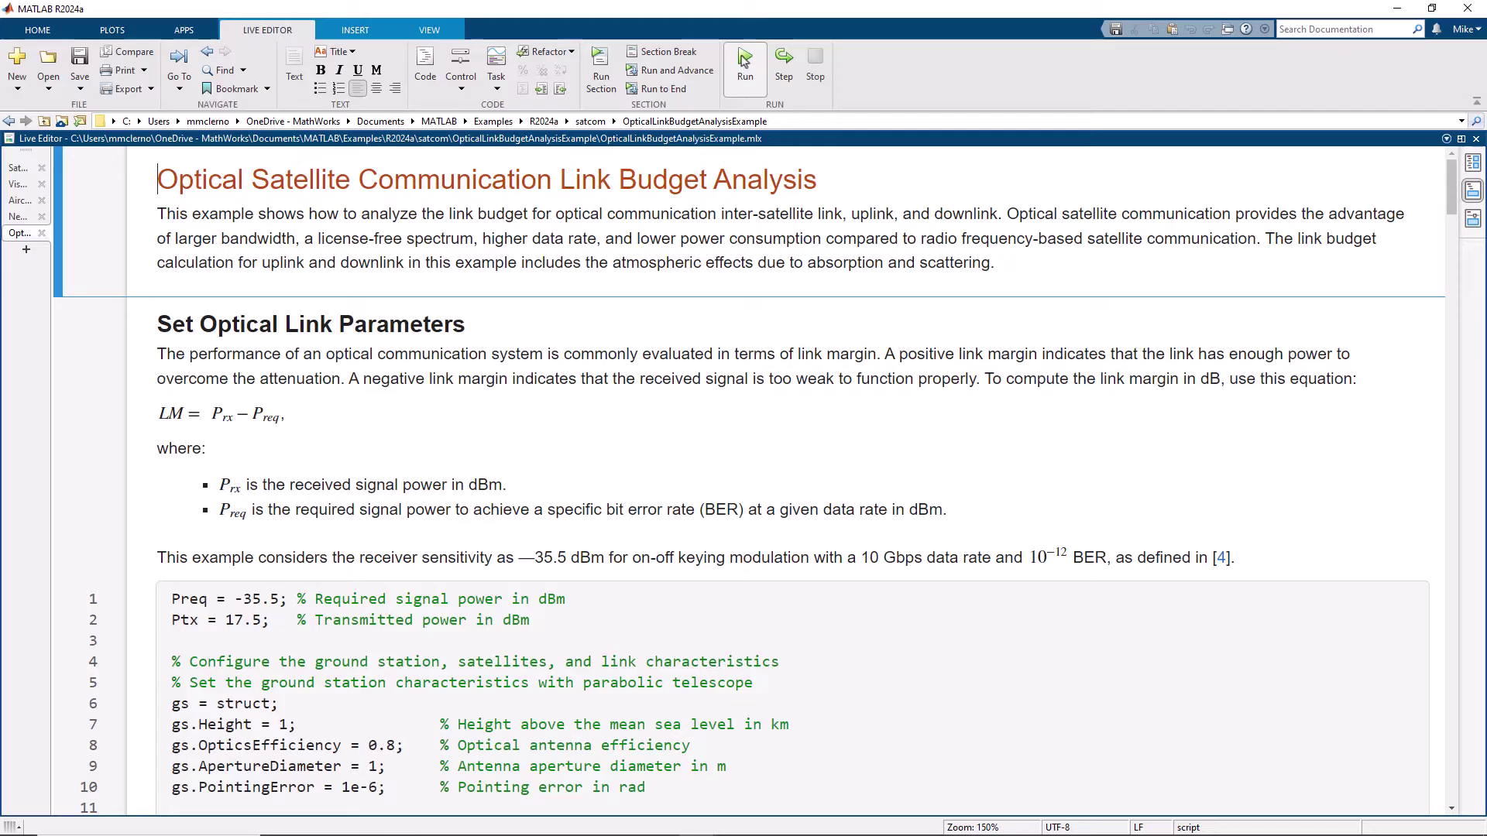
left_click(744, 58)
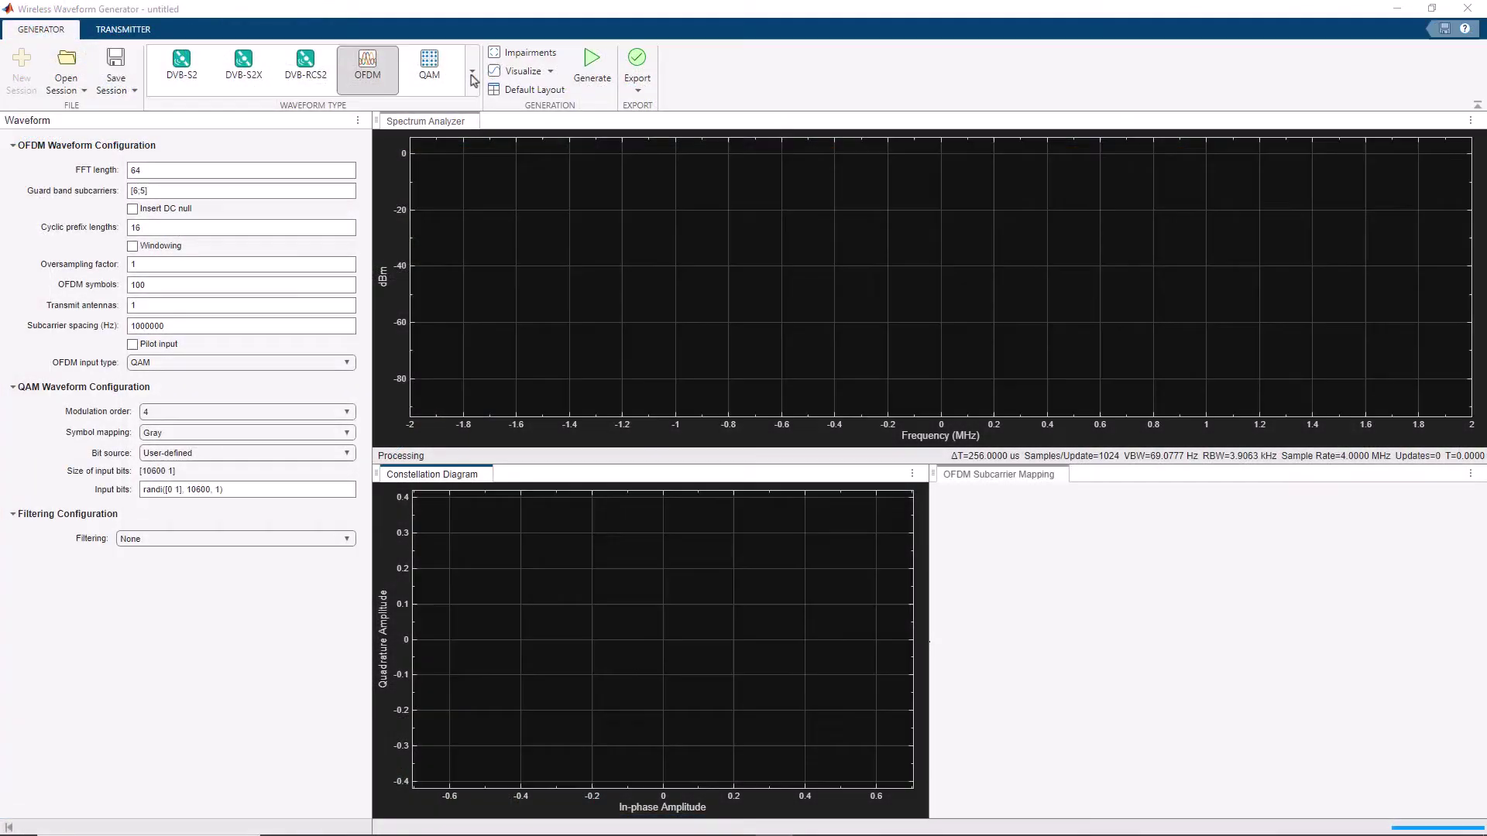
- Choose DVB-S2X from the Satellite section of the waveform type gallery
left_click(468, 77)
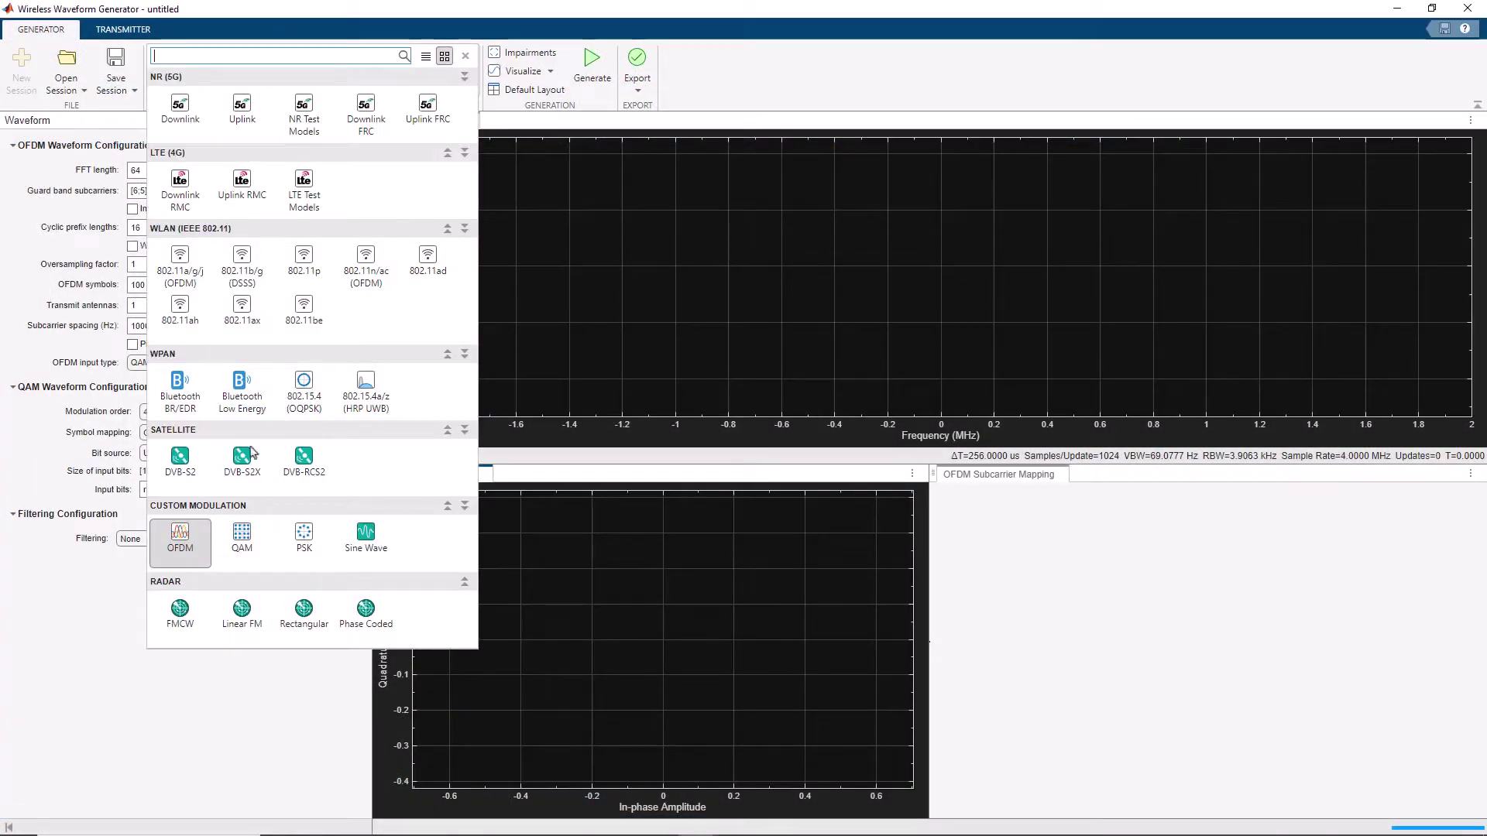
left_click(240, 461)
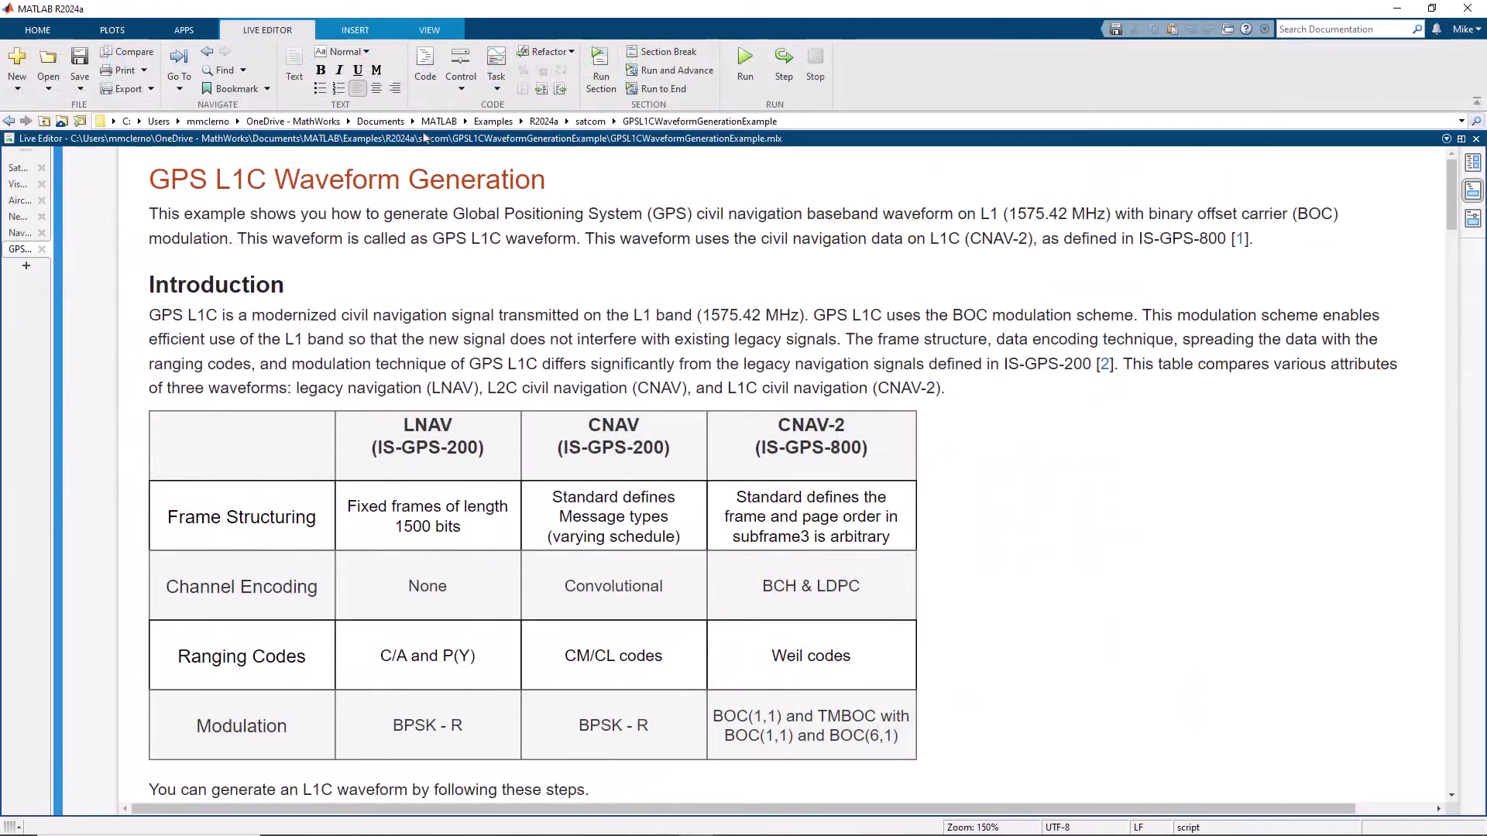
- Run the GPS L1C waveform, NavIC waveform generation and P.618 propagation-loss example scripts in turn
left_click(745, 61)
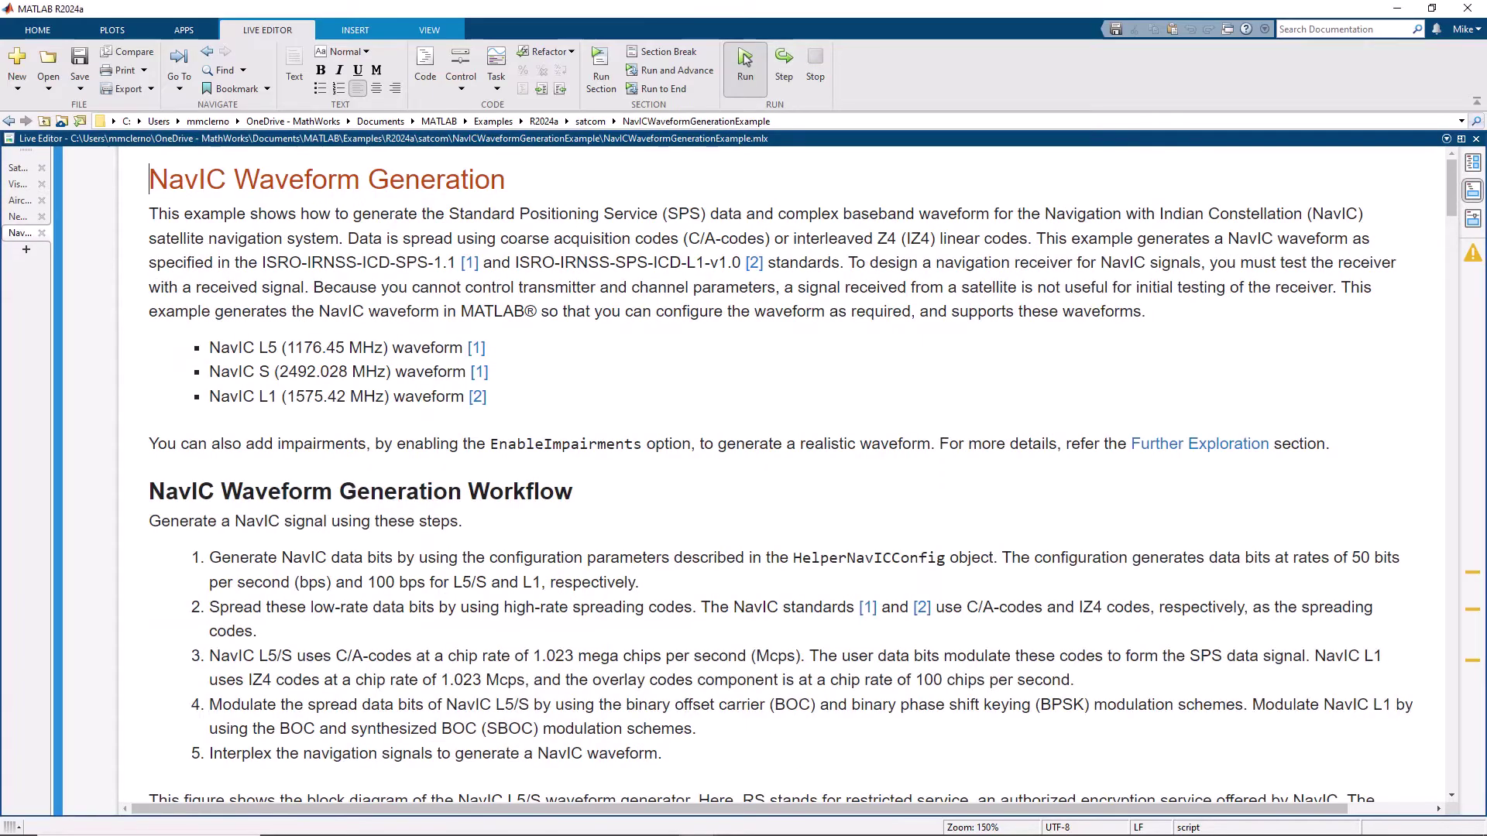
left_click(744, 60)
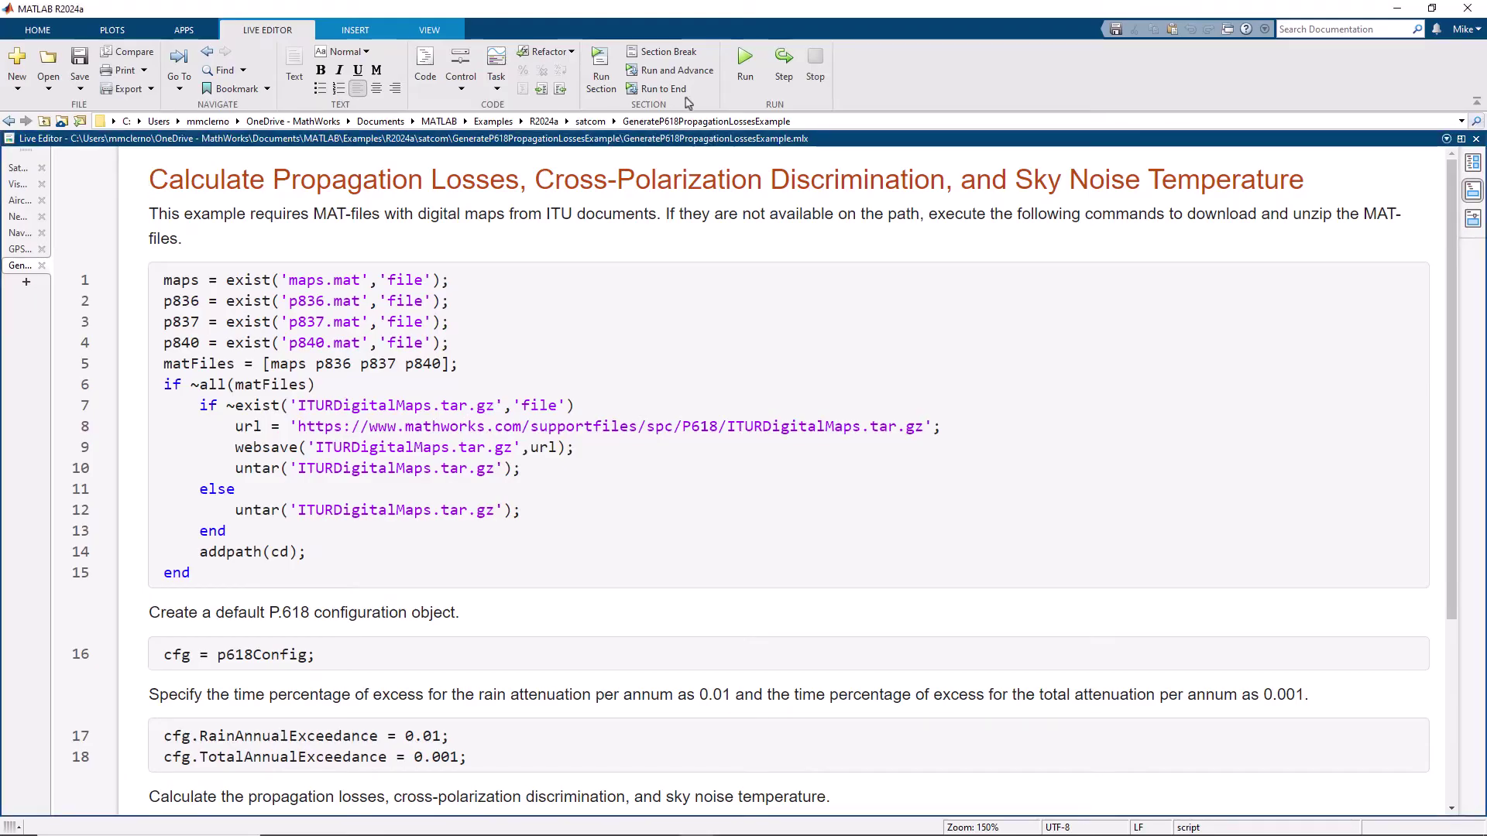
left_click(745, 58)
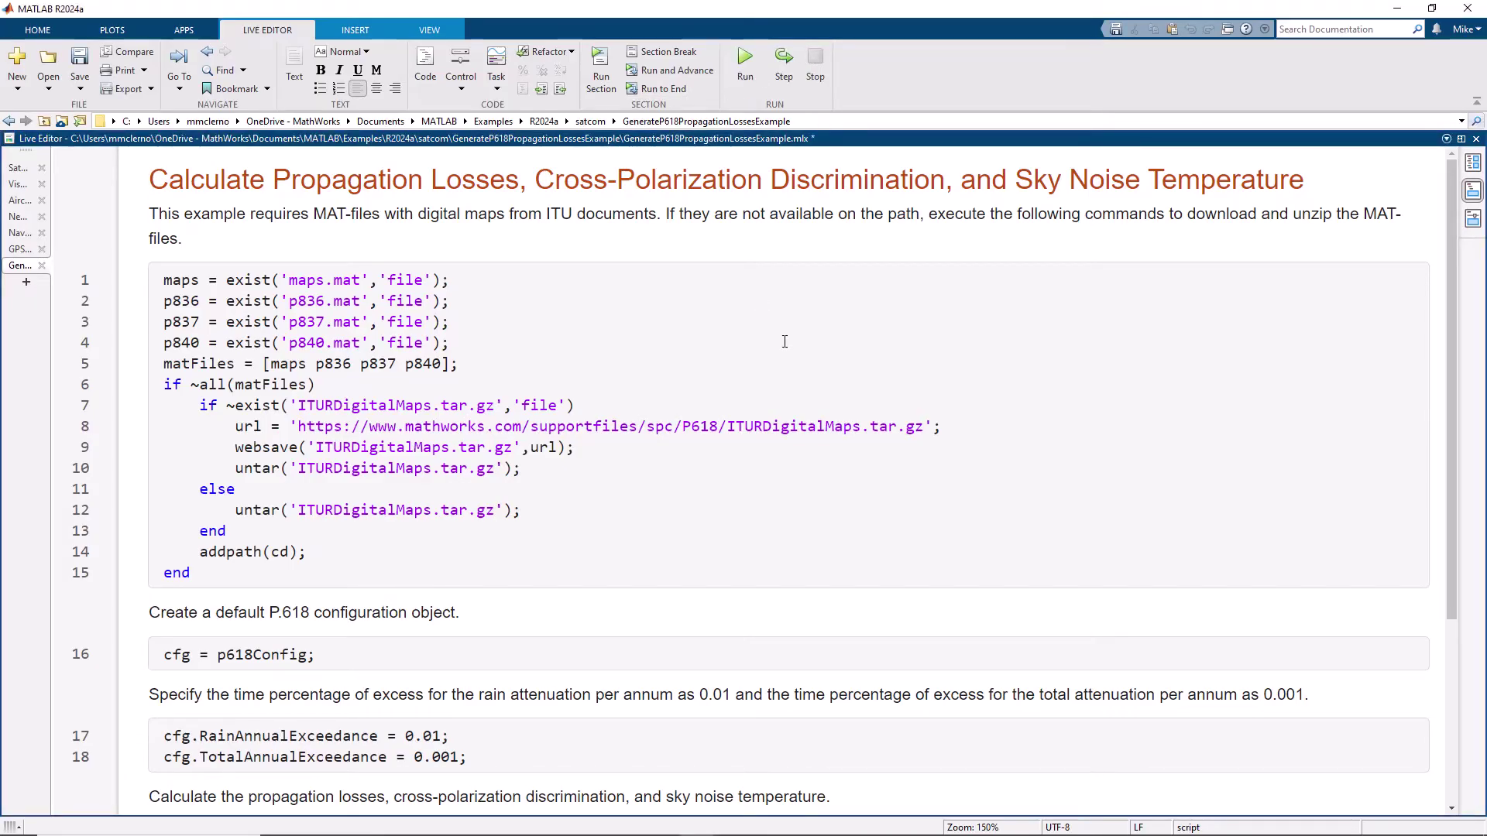
scroll(784, 342, "down", 5)
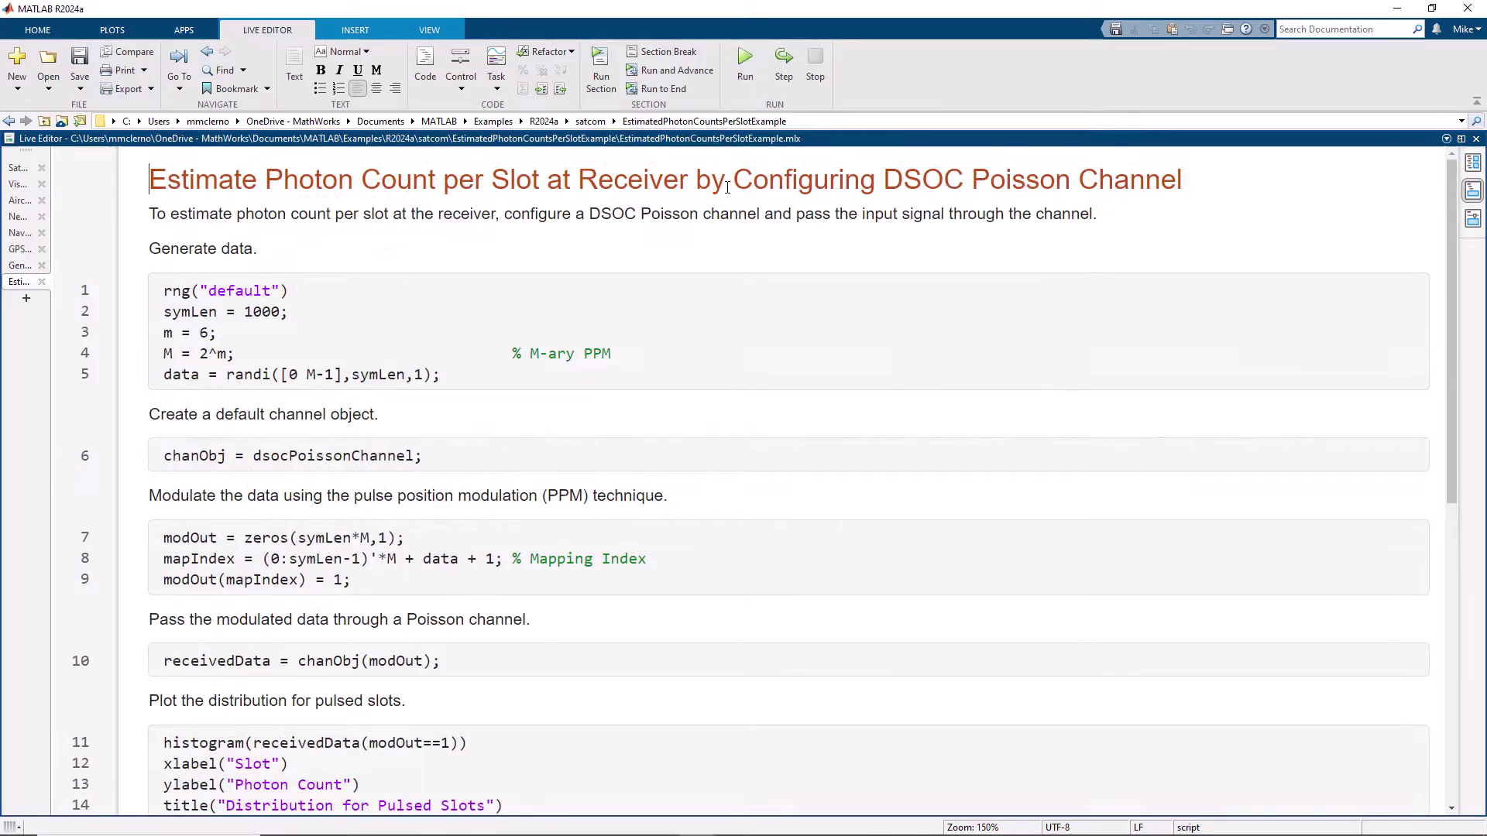
scroll(717, 207, "down", 10)
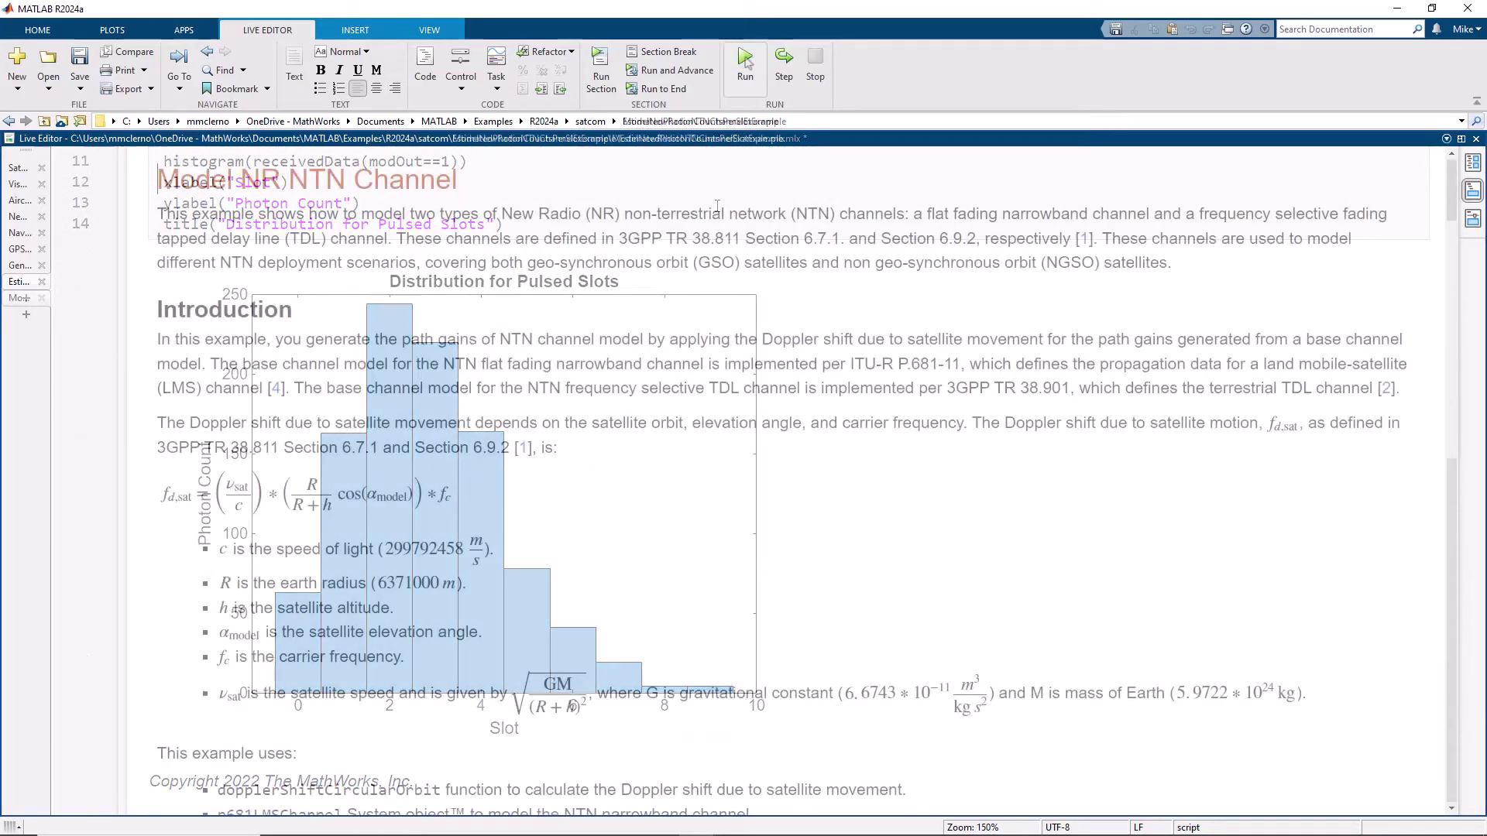
- Run the Model NR NTN Channel example live script
left_click(745, 58)
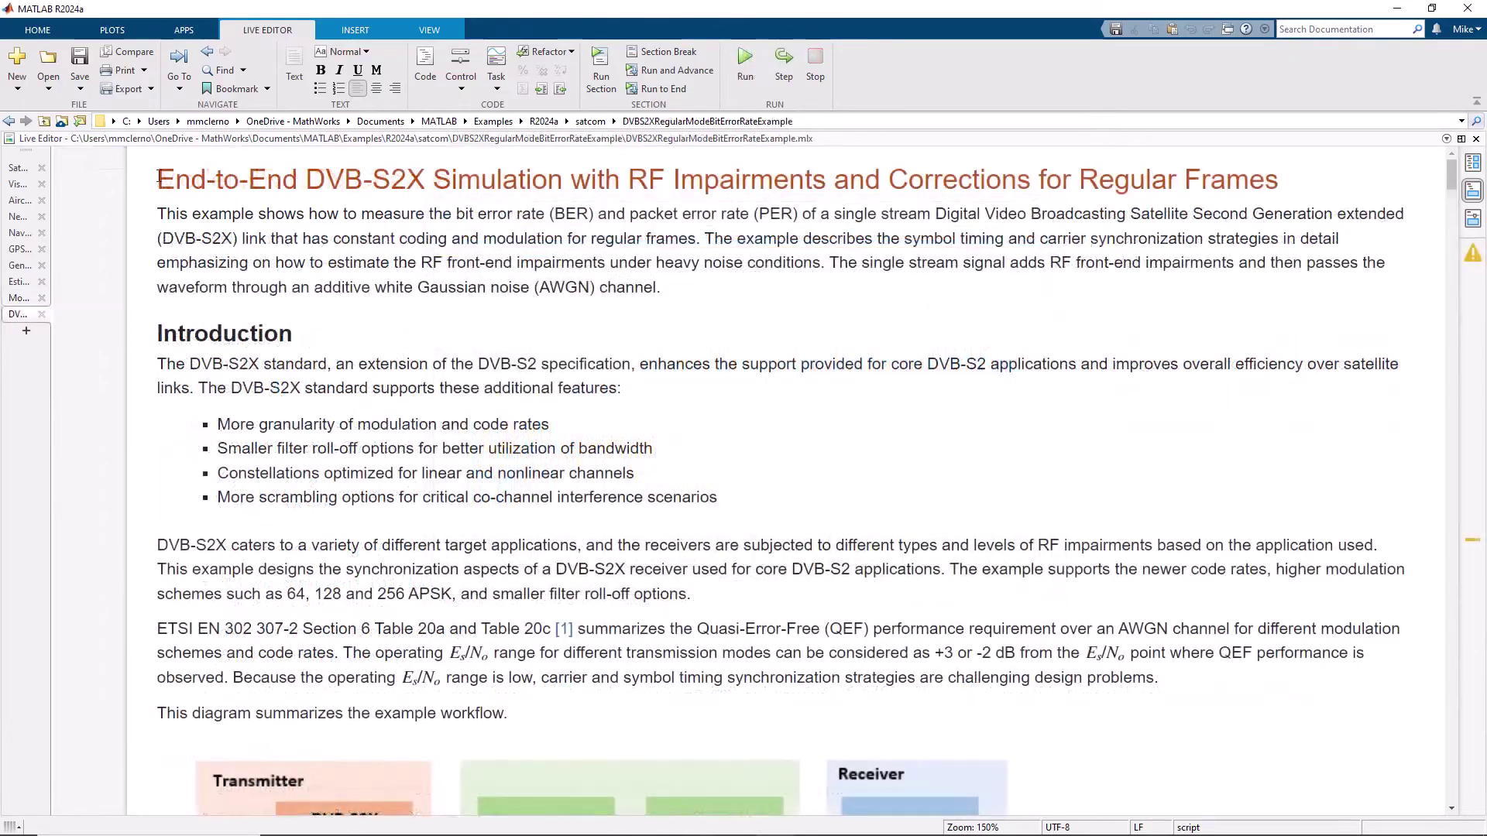
- Run the DVB-S2X regular-frame end-to-end simulation example with RF impairments
left_click(744, 60)
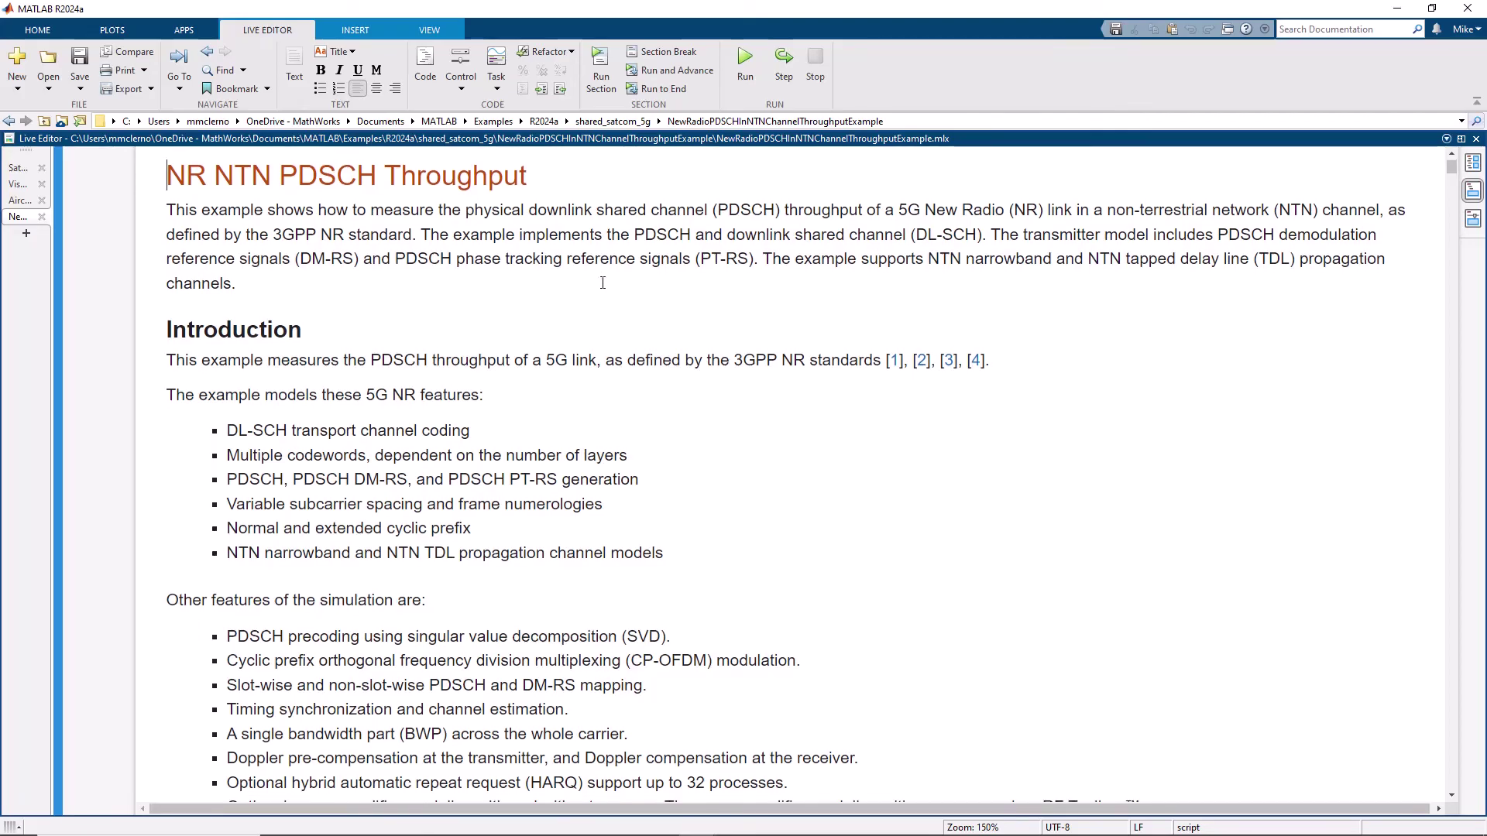
scroll(602, 284, "down", 5)
scroll(602, 283, "down", 5)
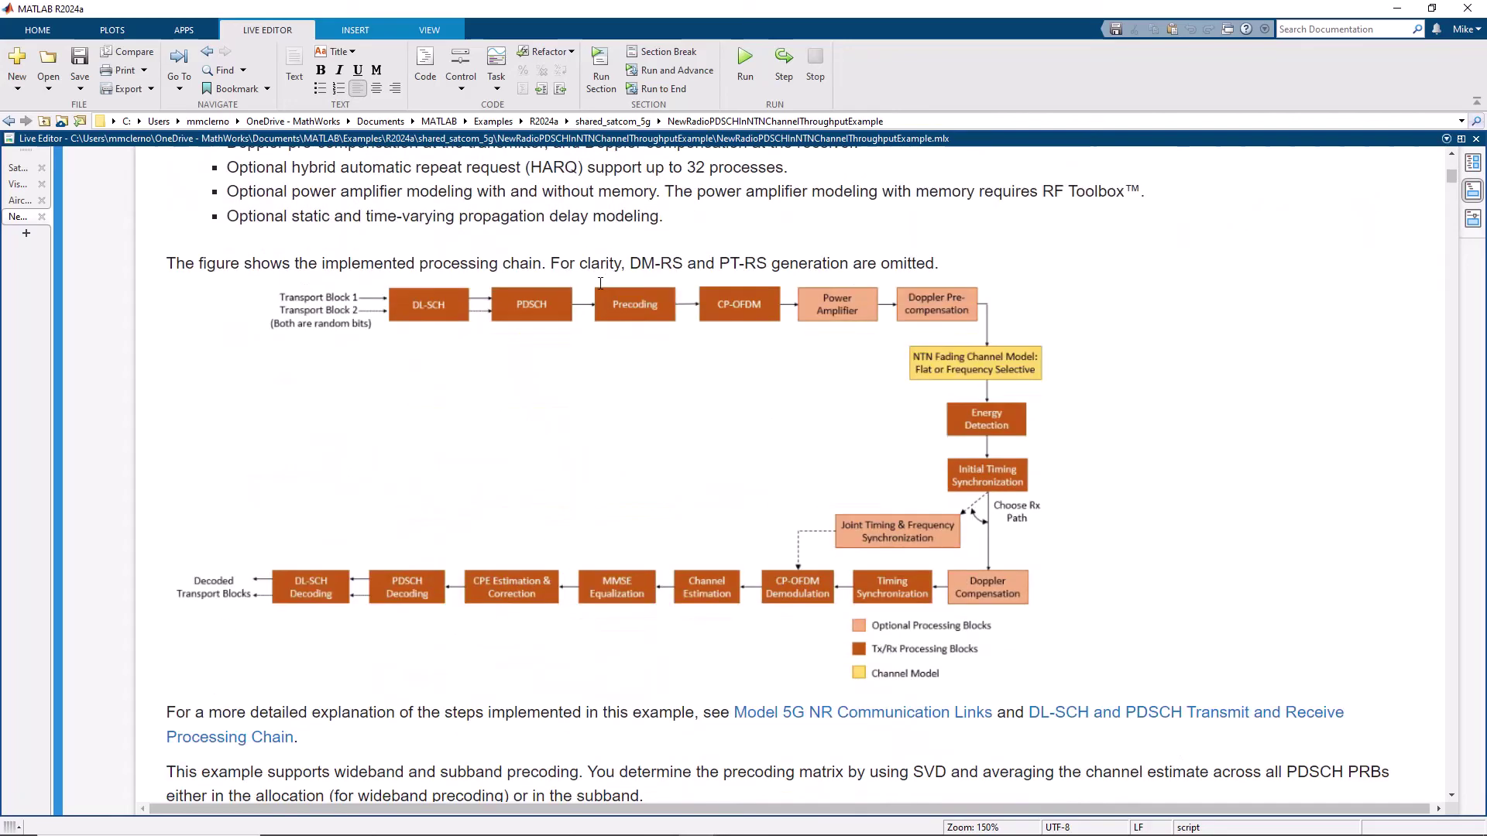